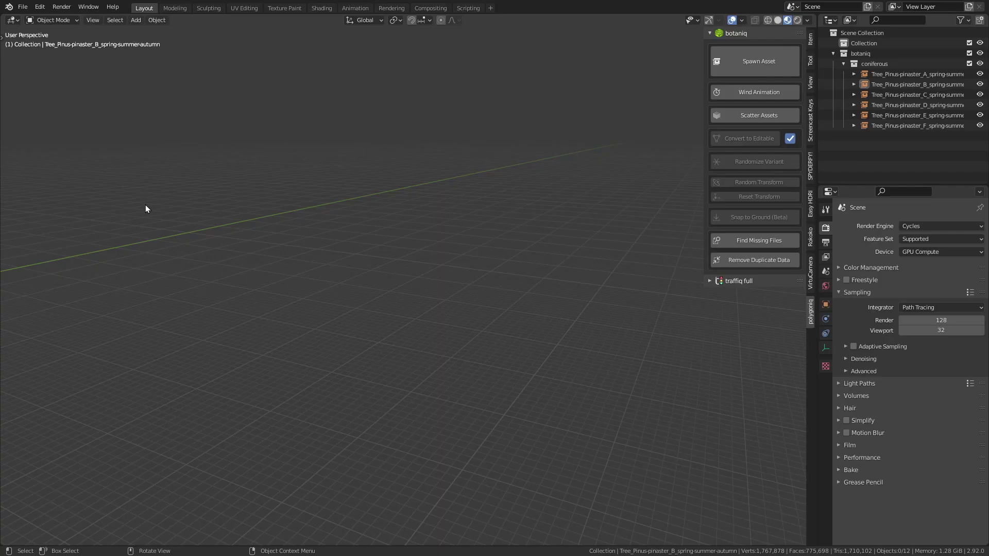
Step: Browse the coniferous tree thumbnails in Spawn Asset, then zoom in on the six maritime pines
click(750, 69)
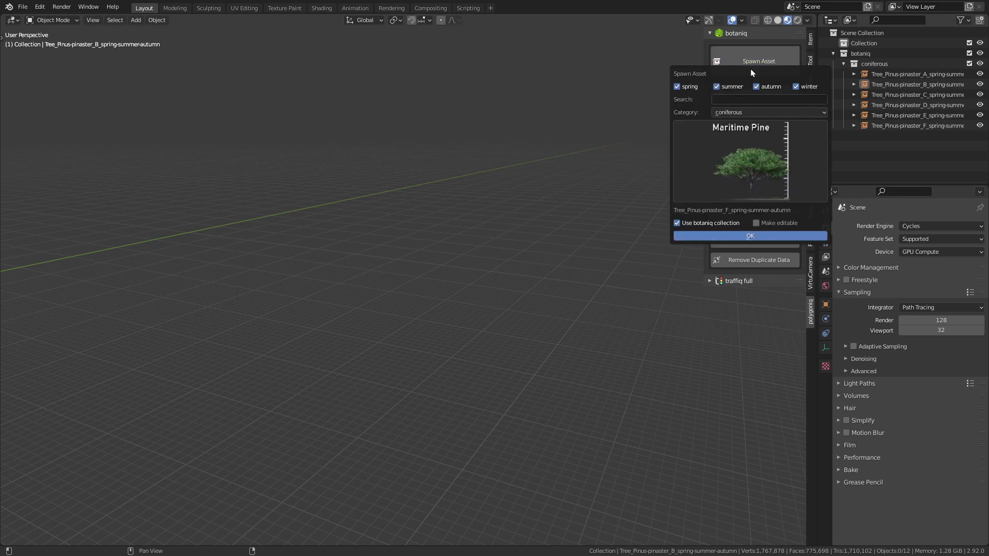
click(766, 111)
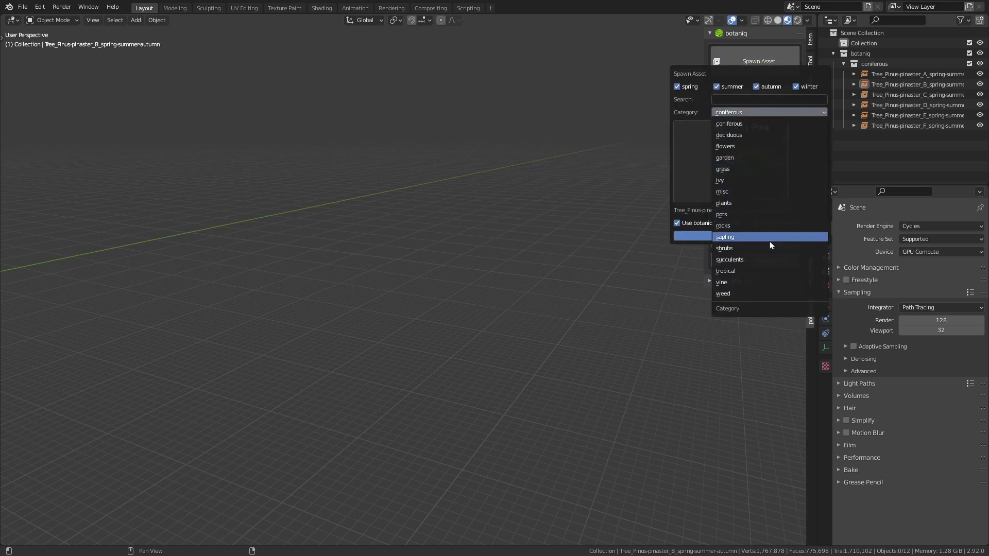
click(761, 122)
click(697, 157)
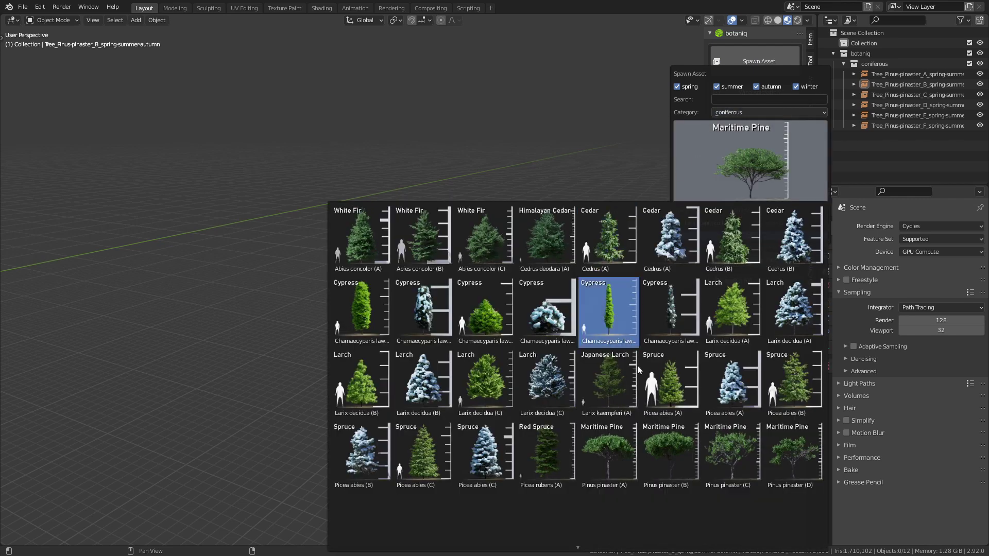
scroll(802, 453, down, 10)
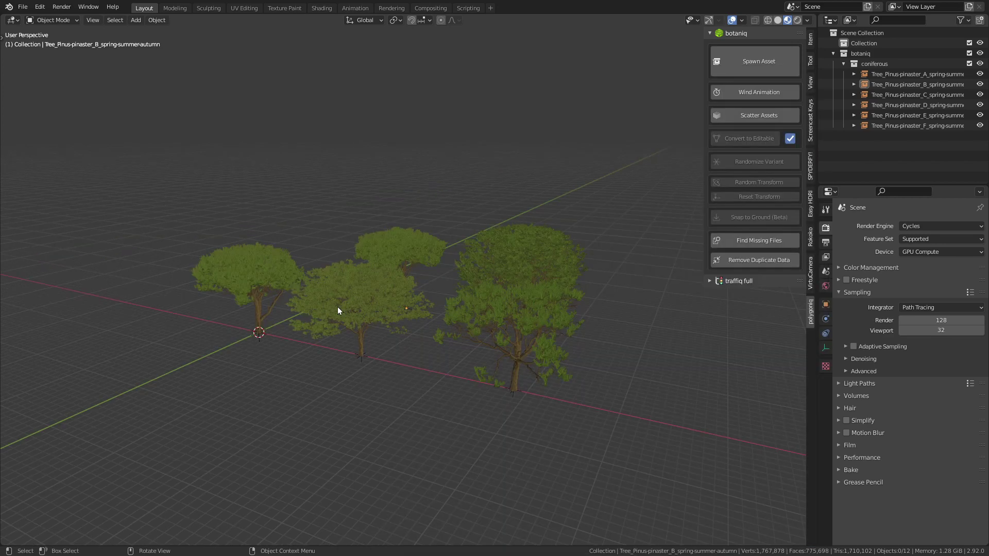
scroll(338, 307, up, 4)
mouse_move(342, 330)
middle_down()
mouse_move(362, 298)
mouse_move(347, 300)
mouse_move(350, 344)
middle_up()
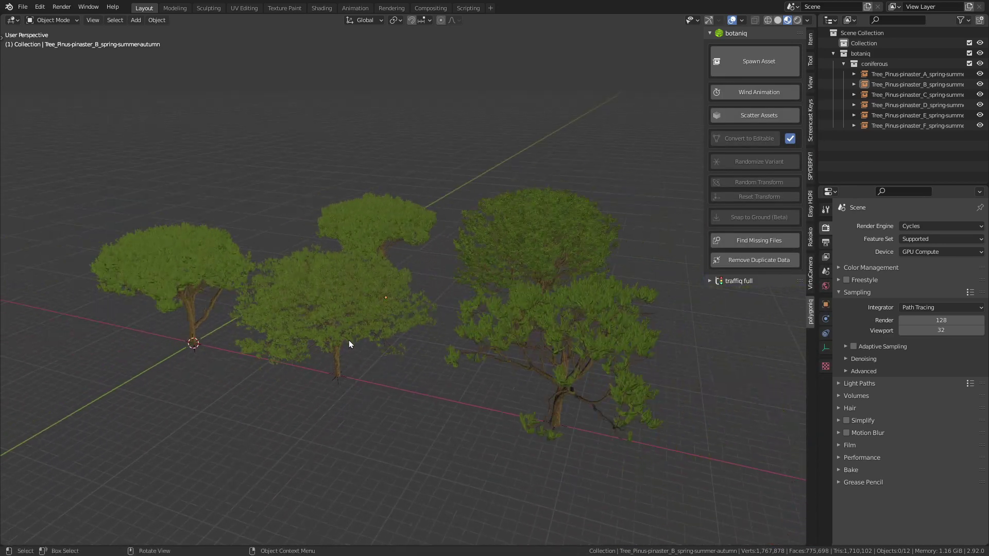
Step: Select all the pine trees and randomize their variants three times
drag(91, 153, 592, 436)
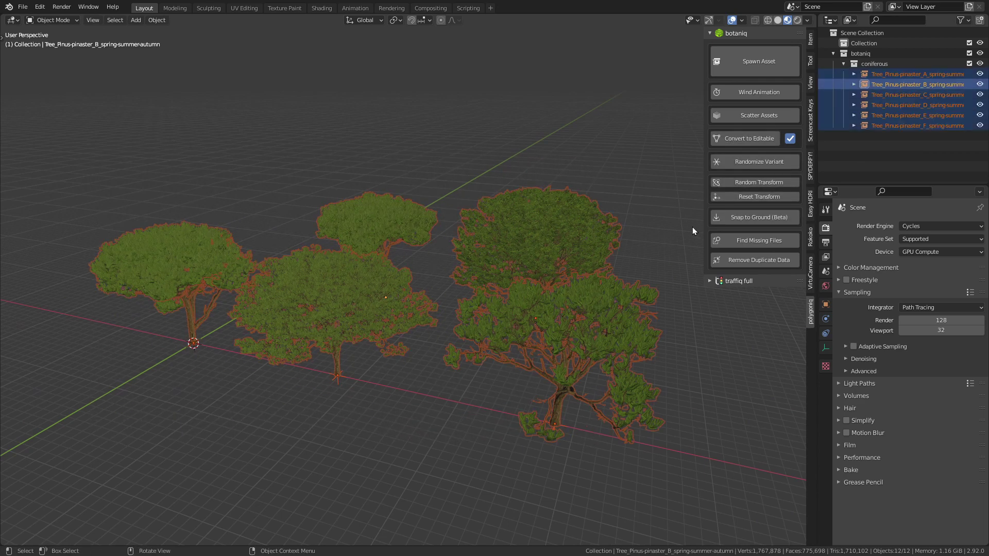
click(764, 165)
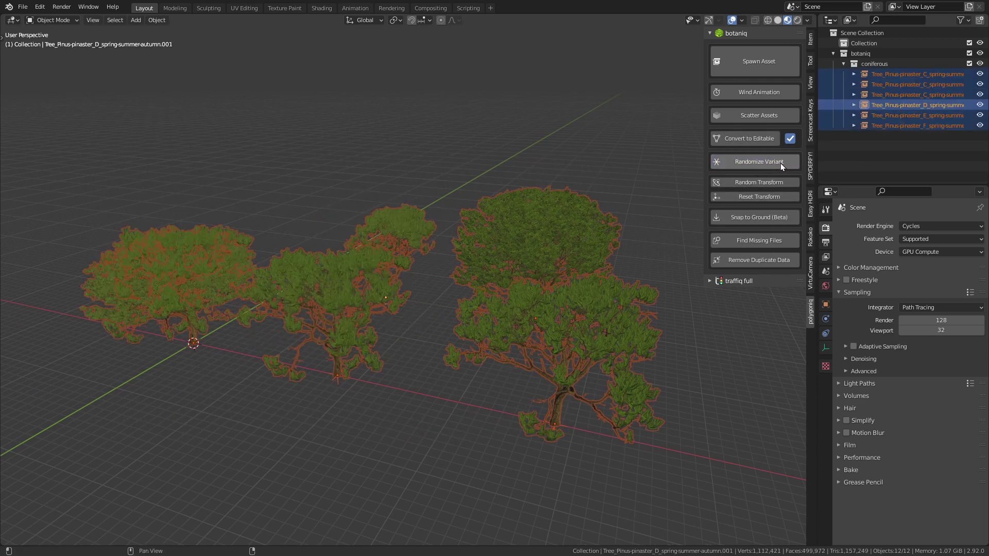
click(781, 163)
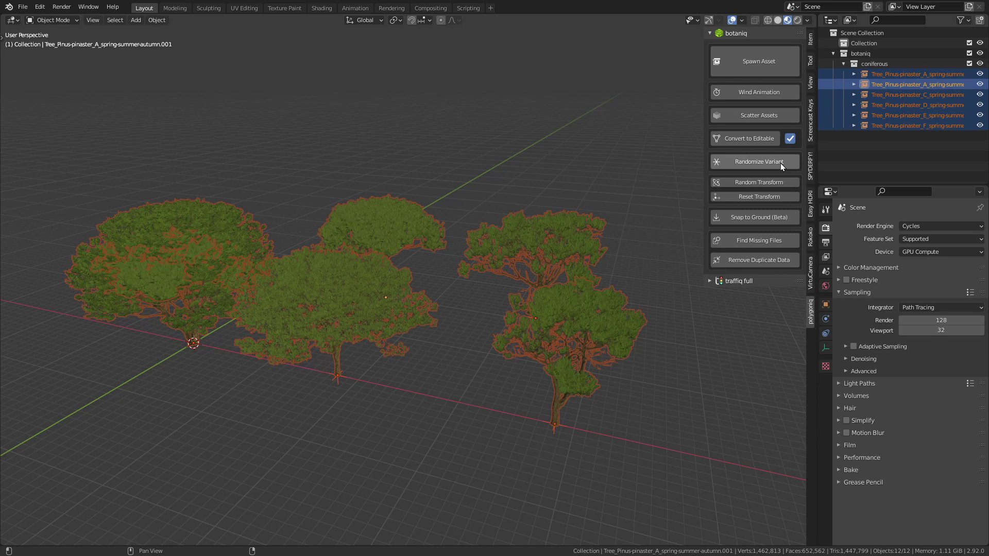
click(780, 162)
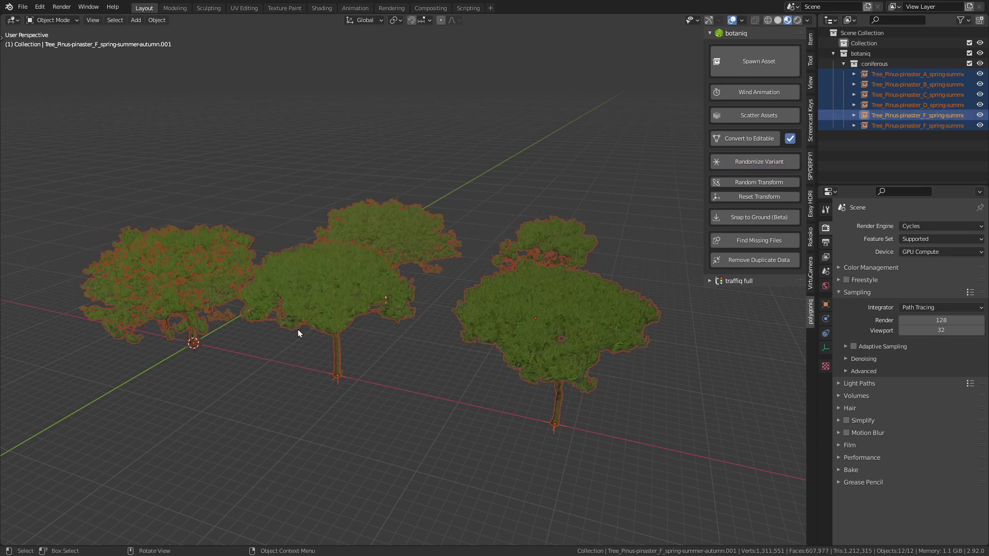
middle_drag(298, 333, 320, 331)
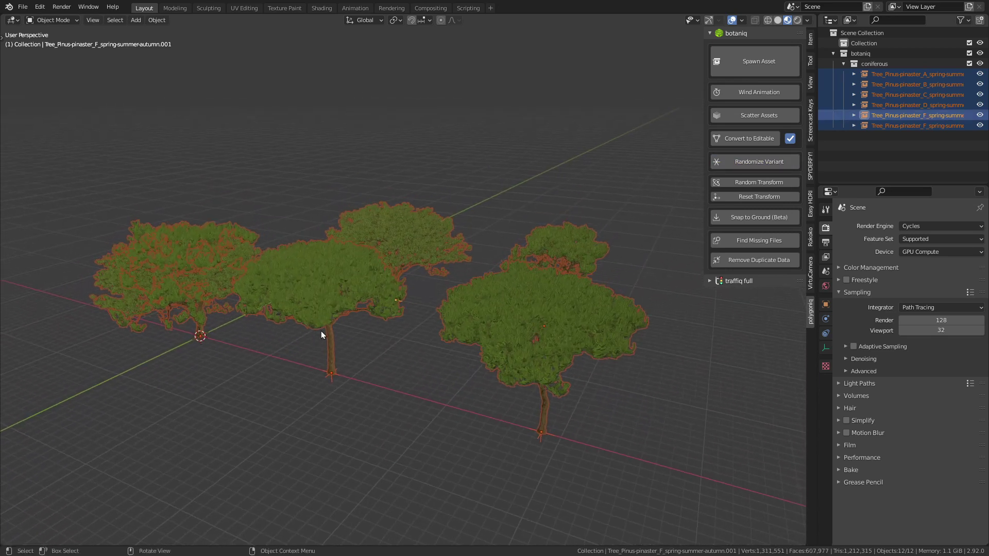
Step: Apply Random Transform three times to vary the trees' rotation and scale
click(746, 184)
click(746, 184)
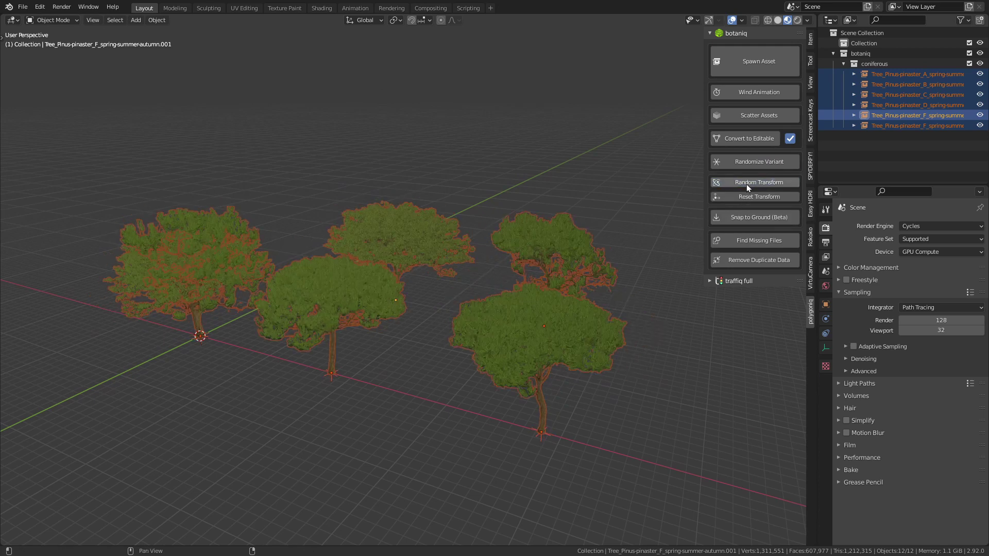
click(746, 184)
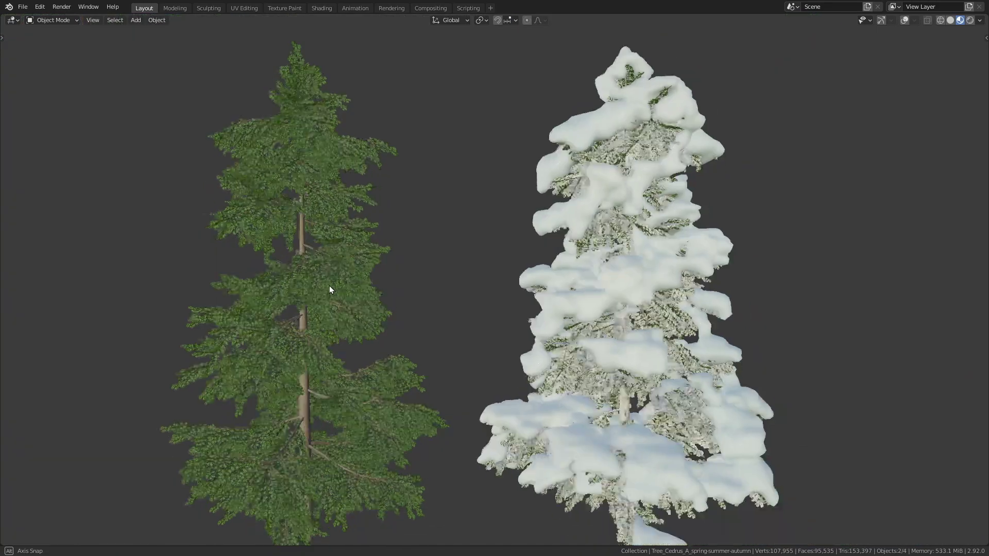
Step: Select the snow-covered winter cedar and zoom in close beside the green cedar
mouse_move(328, 284)
middle_down()
mouse_move(455, 296)
mouse_move(326, 288)
middle_up()
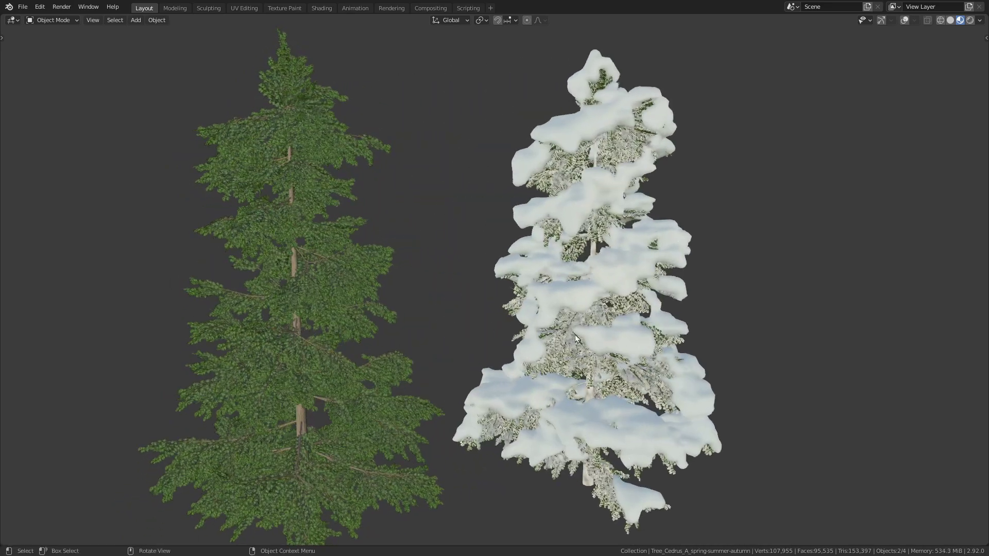
click(608, 323)
middle_drag(607, 321, 531, 329)
scroll(531, 329, up, 8)
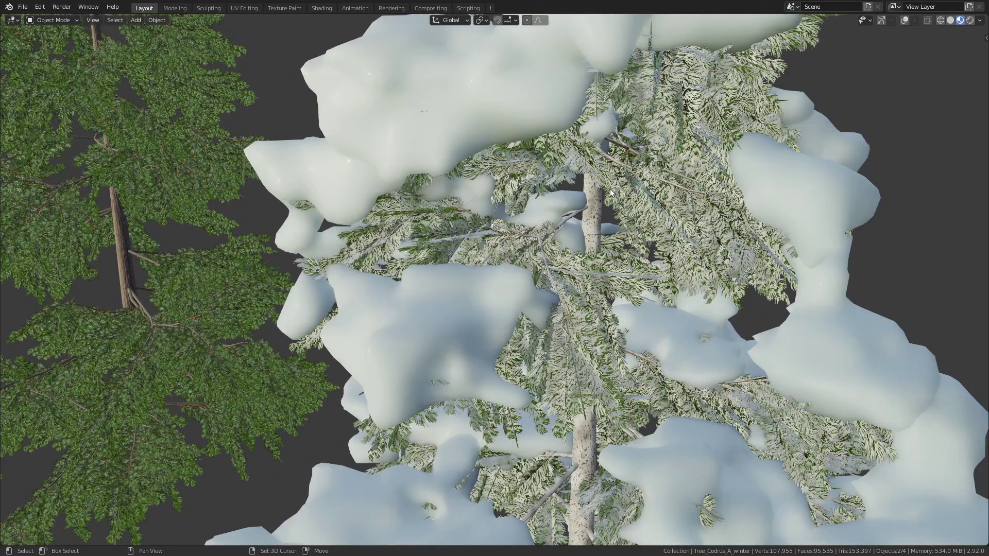
middle_drag(611, 193, 658, 336)
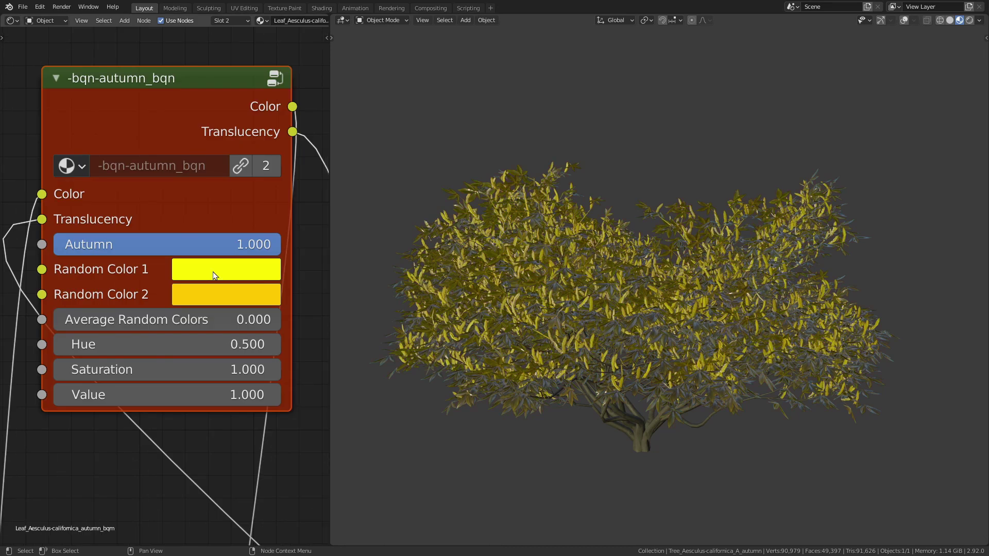
Step: Shift Random Color 1 from yellow to red and set Directional Snow to 1.000
click(215, 269)
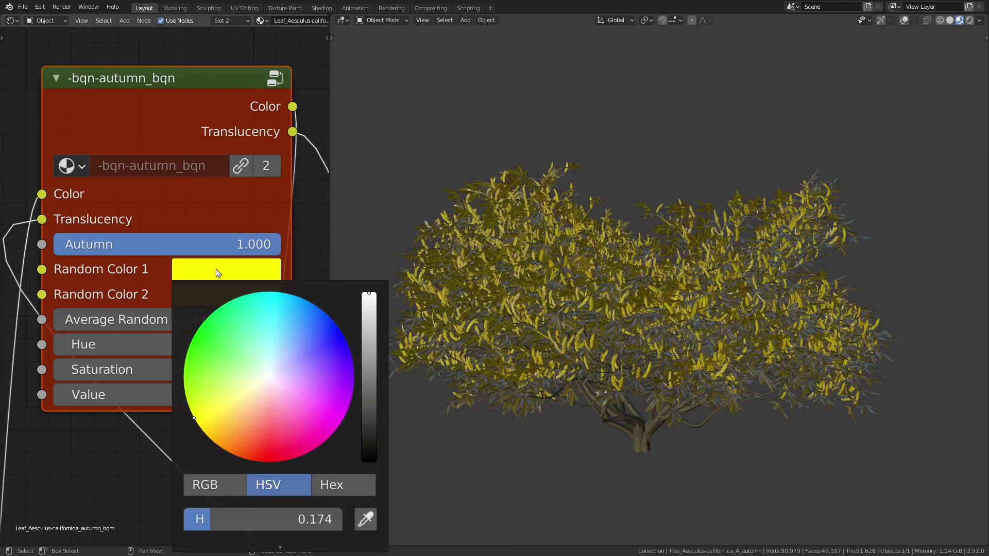
drag(203, 424, 249, 456)
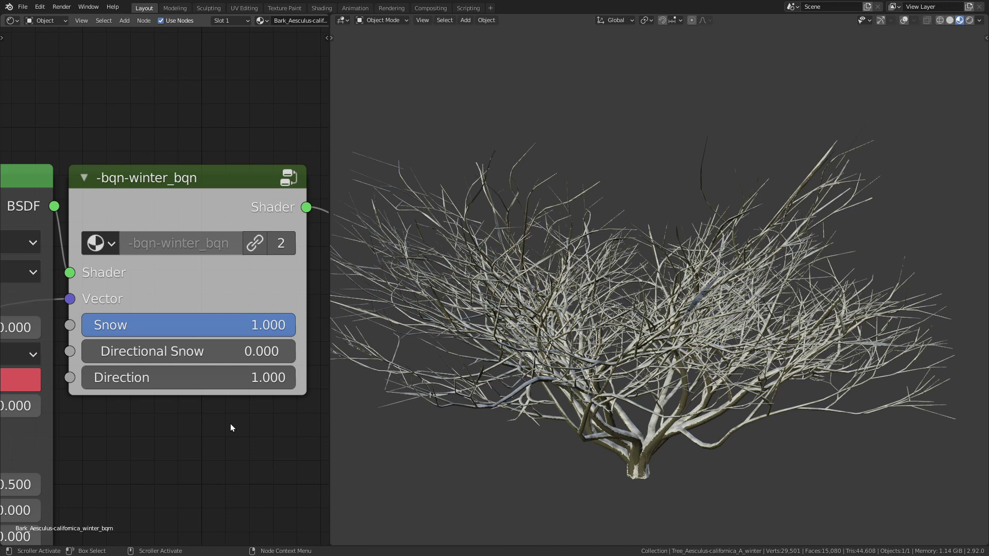
drag(230, 325, 42, 325)
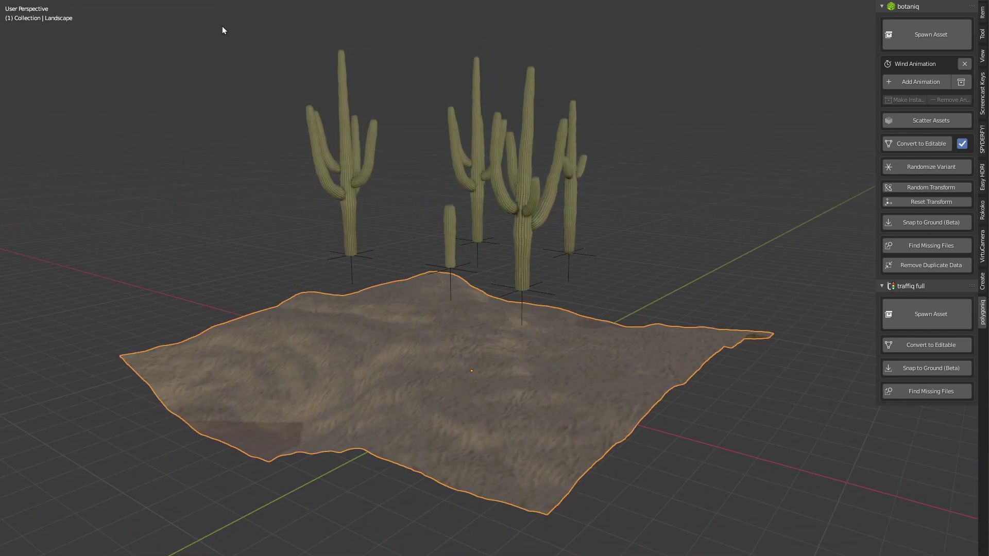
Step: Box-select the five cacti and apply Snap to Ground (Beta) to drop them onto the terrain
drag(223, 30, 661, 251)
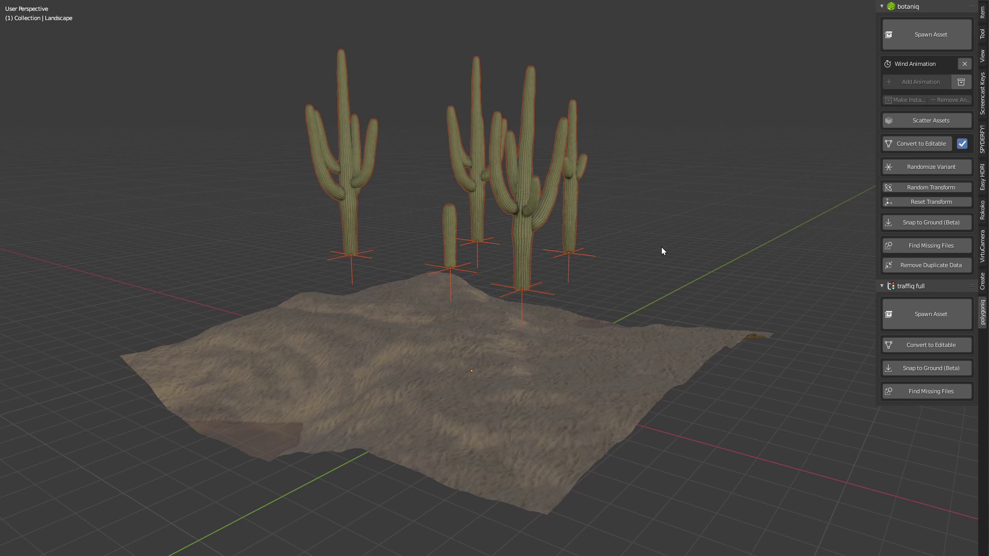
click(967, 225)
scroll(536, 397, up, 5)
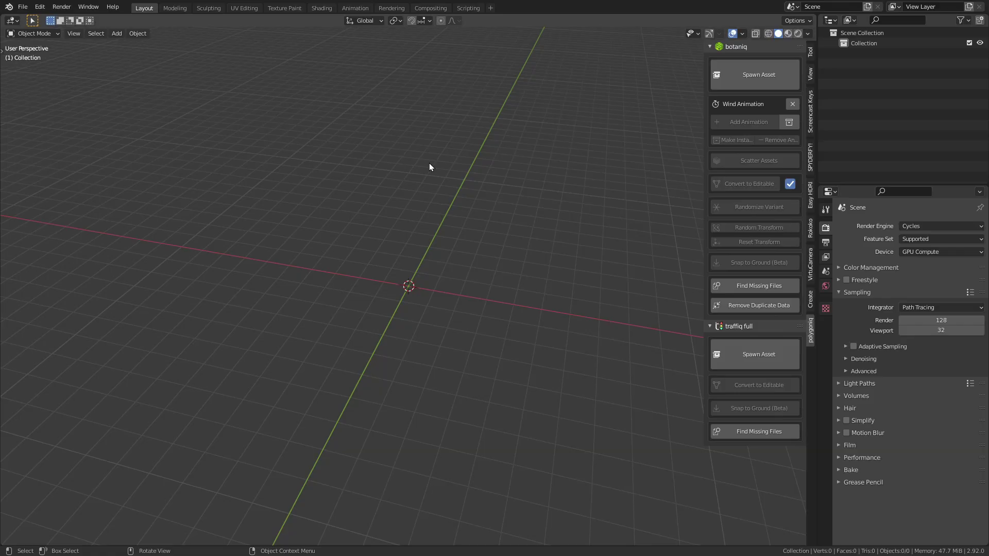
Step: Open the coniferous tree preview grid from botaniq's Spawn Asset dialog
click(764, 67)
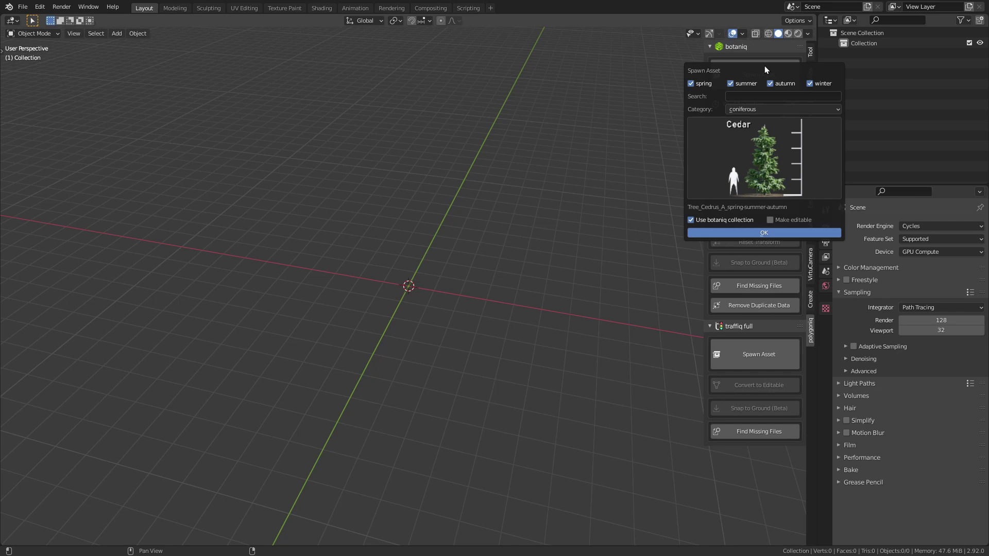
click(784, 175)
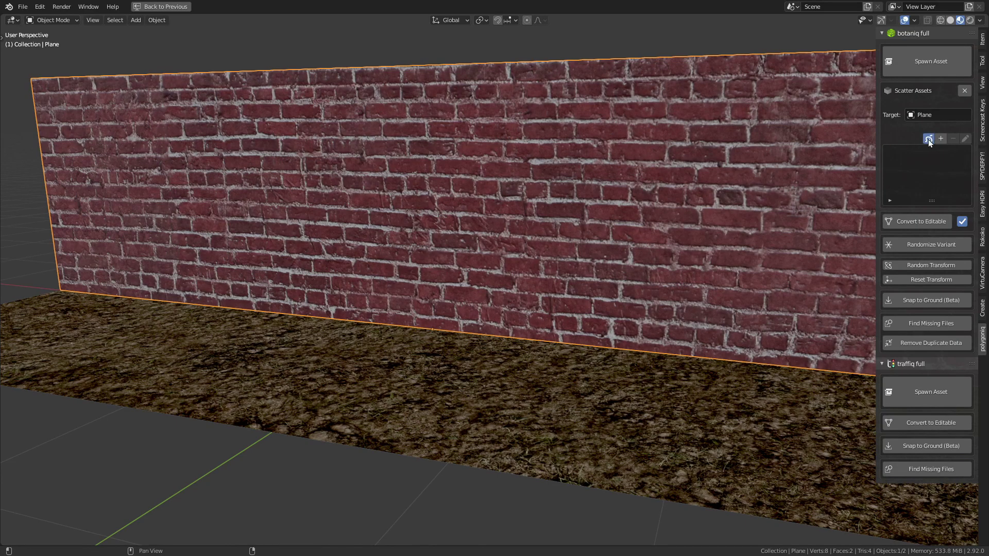
Step: Draw vine strokes on the brick wall and convert them into Pothos vines with 1663 particles
click(928, 140)
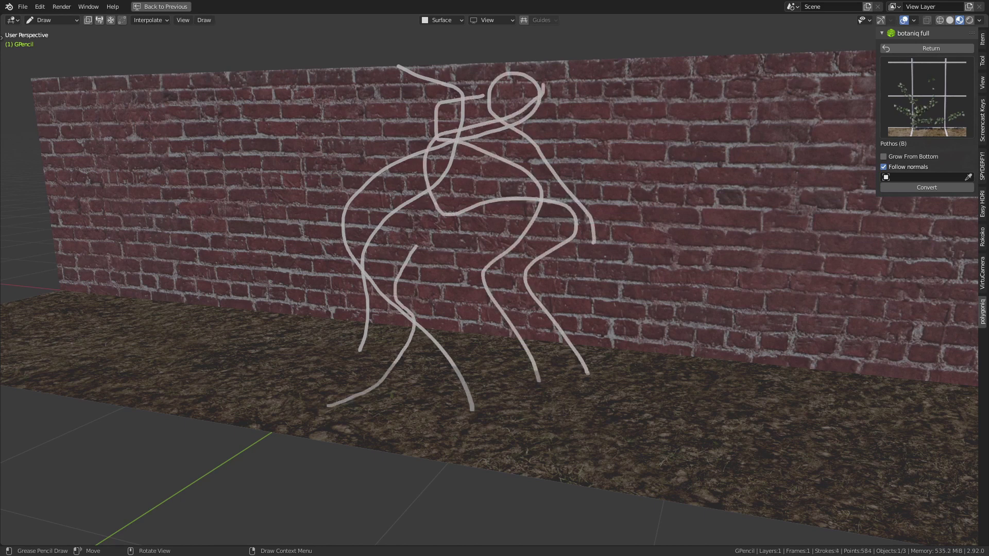
click(935, 85)
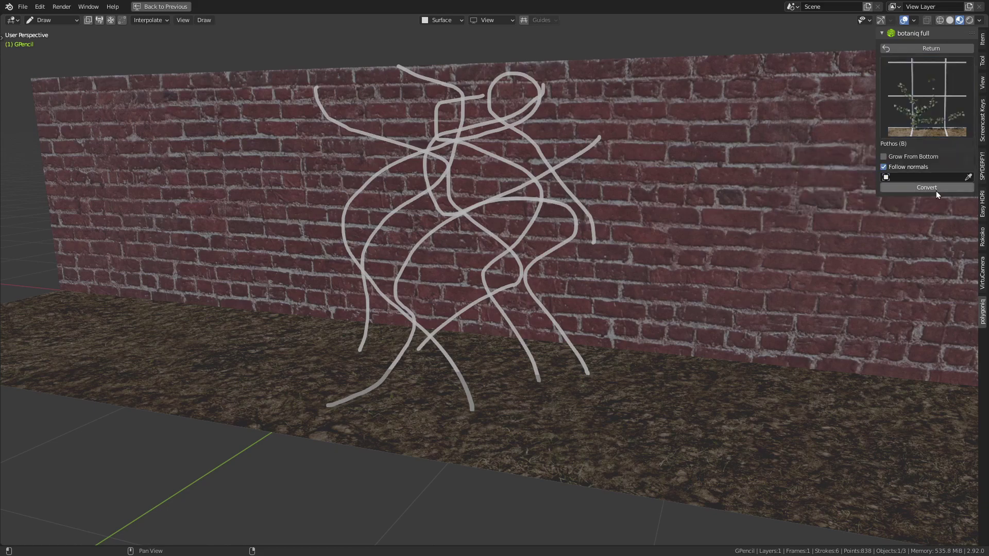
click(927, 187)
scroll(524, 359, up, 6)
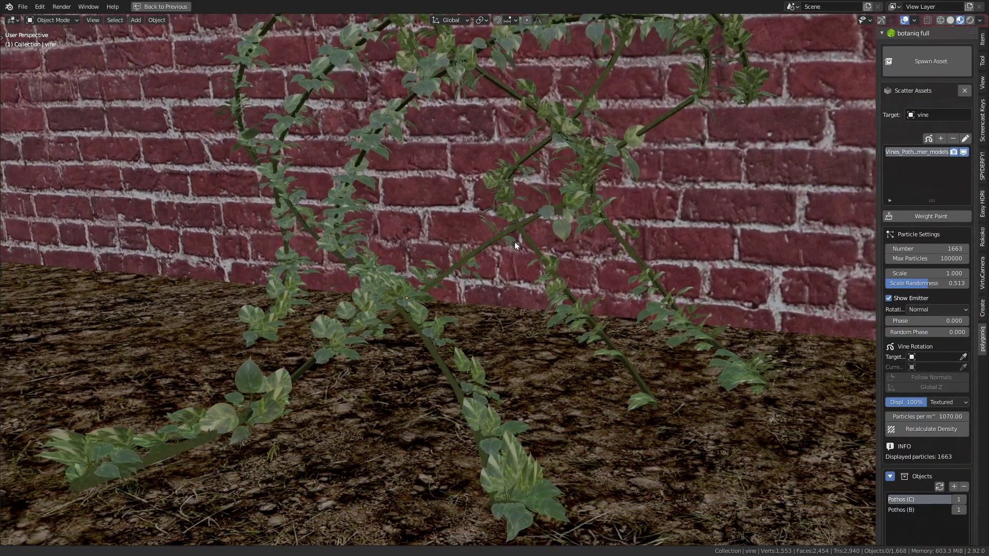
middle_drag(514, 242, 505, 7)
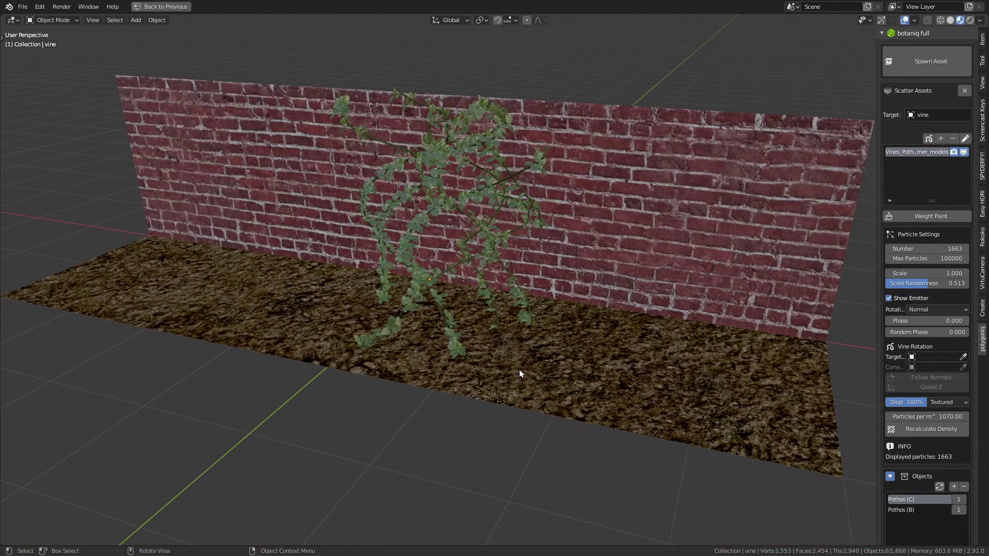
Step: Scatter the With flowers (B) grass preset across the ground plane, giving 960 particles
click(519, 369)
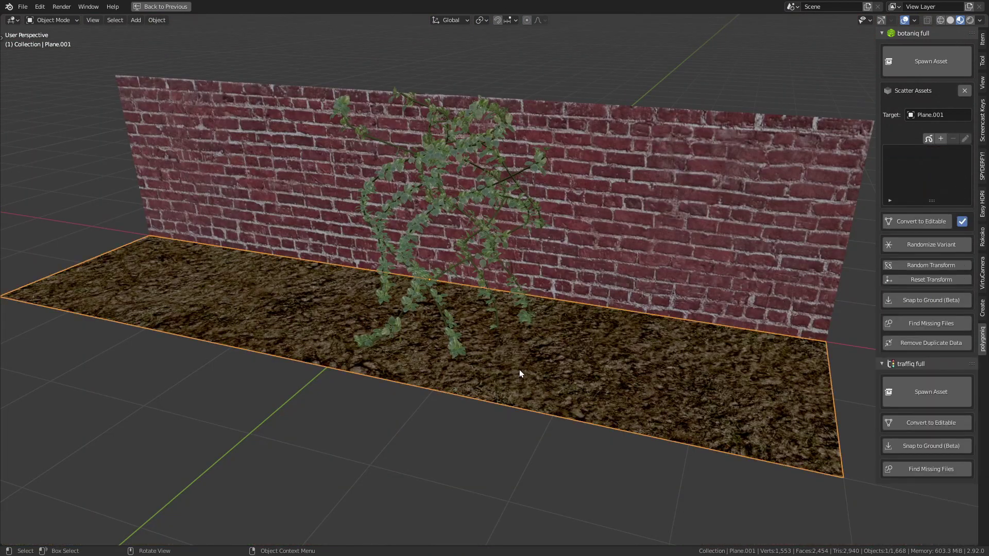
click(940, 139)
click(919, 265)
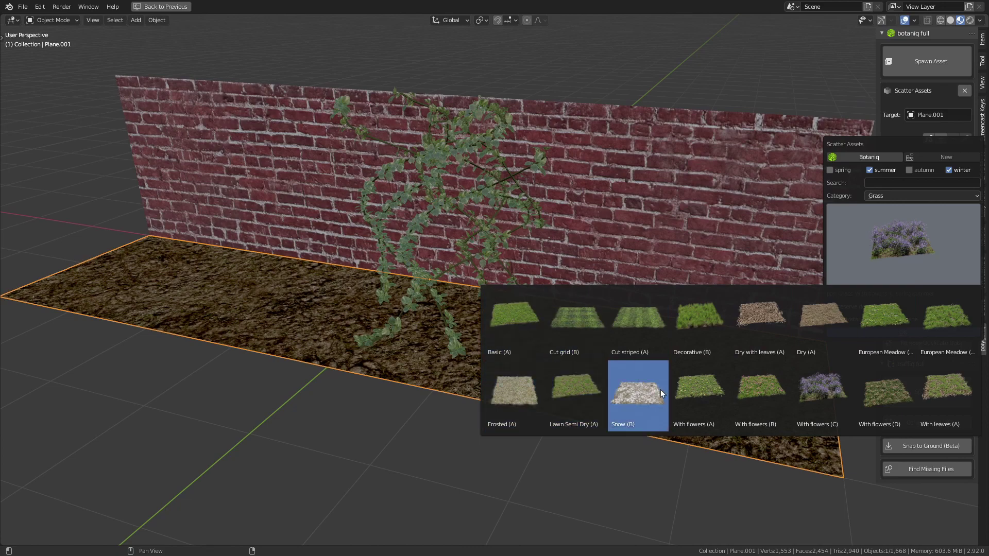
click(764, 398)
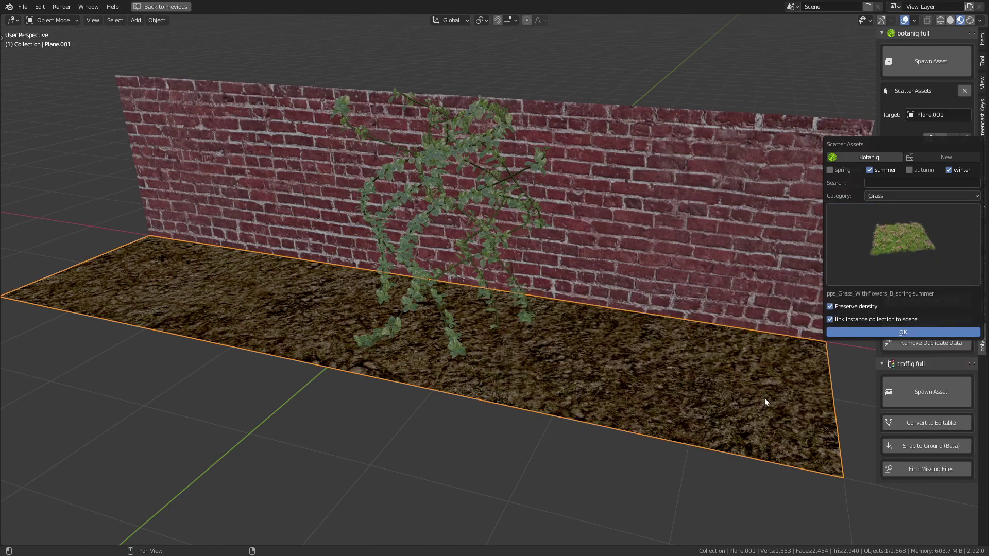
click(892, 331)
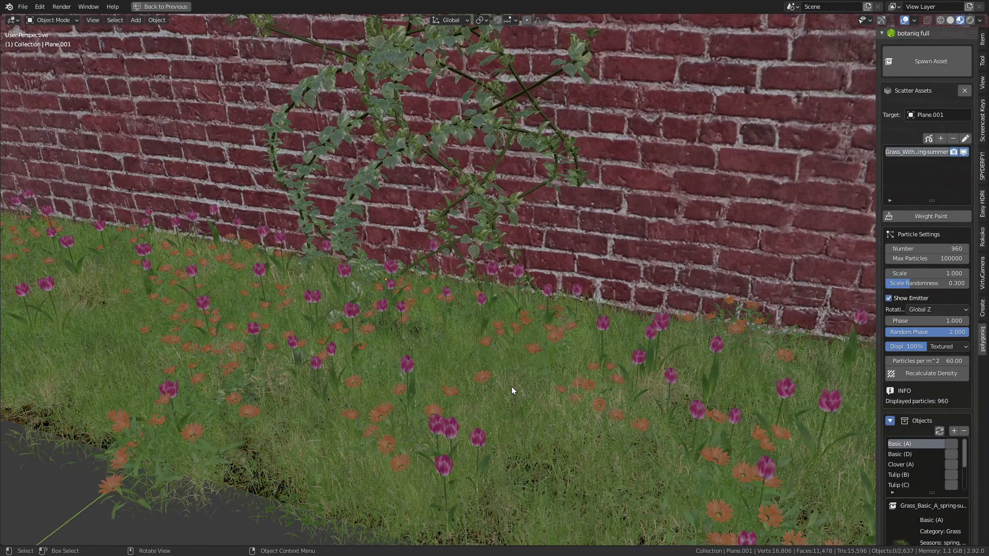
middle_drag(512, 386, 371, 300)
scroll(474, 300, up, 6)
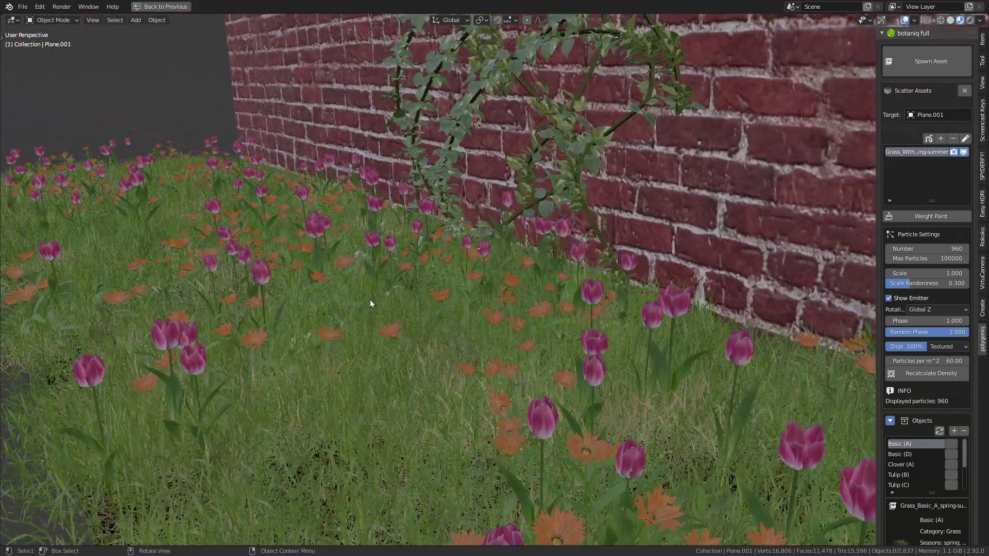
scroll(425, 304, up, 3)
scroll(480, 310, down, 3)
scroll(481, 311, up, 2)
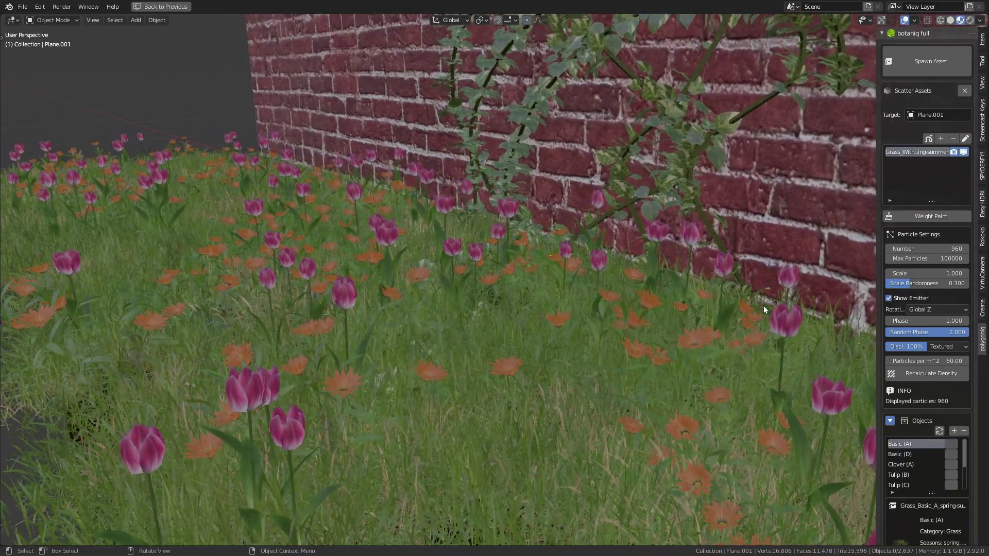